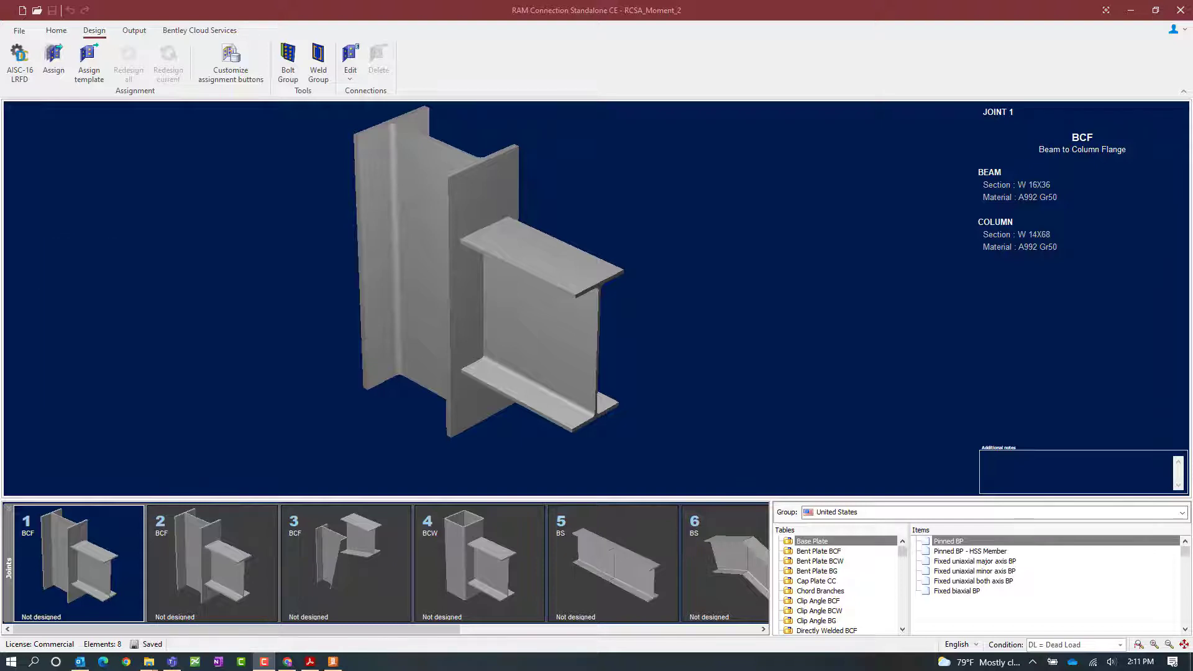
- Open the Connection assignment dialog for Joint 1 with the BCF filter applied
click(55, 62)
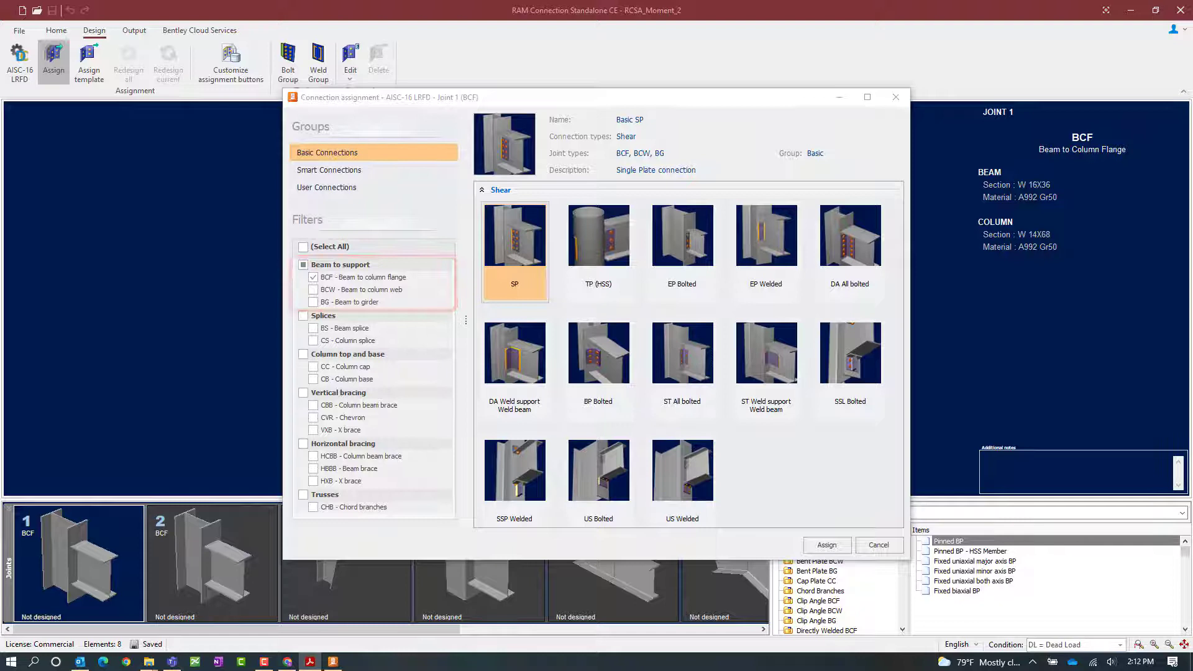
click(393, 214)
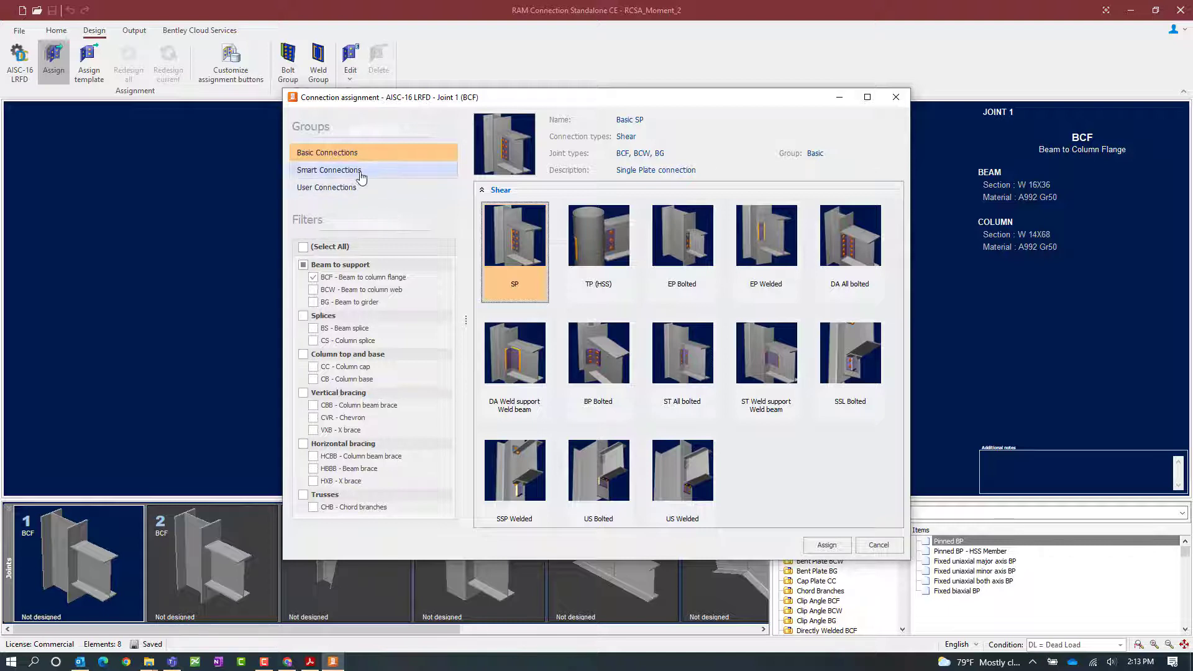
- From Smart Connections, assign the Combined 'Fully DW' option (FullyDW_BCF) to Joint 1
click(360, 177)
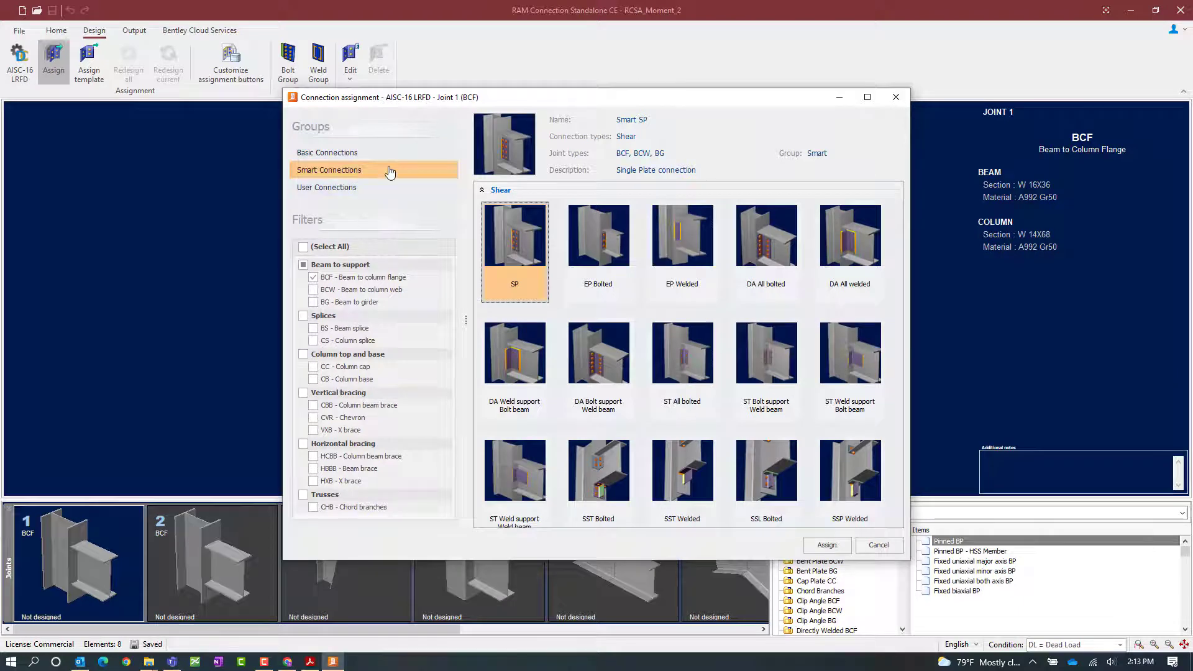
click(482, 191)
click(482, 206)
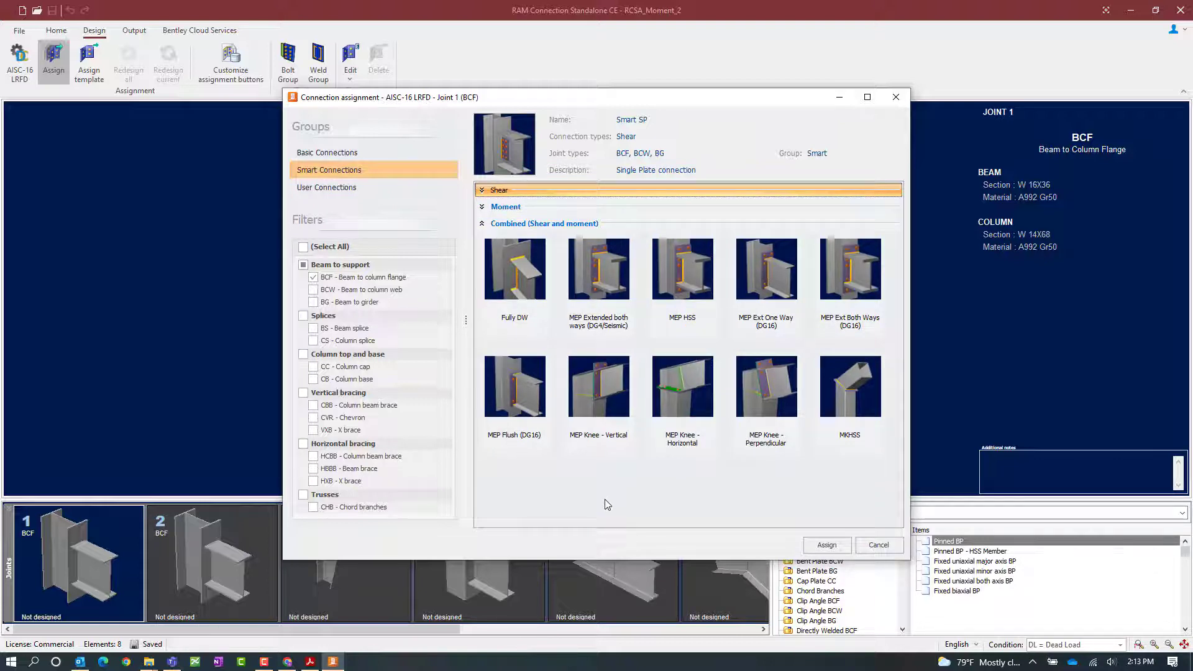
click(503, 282)
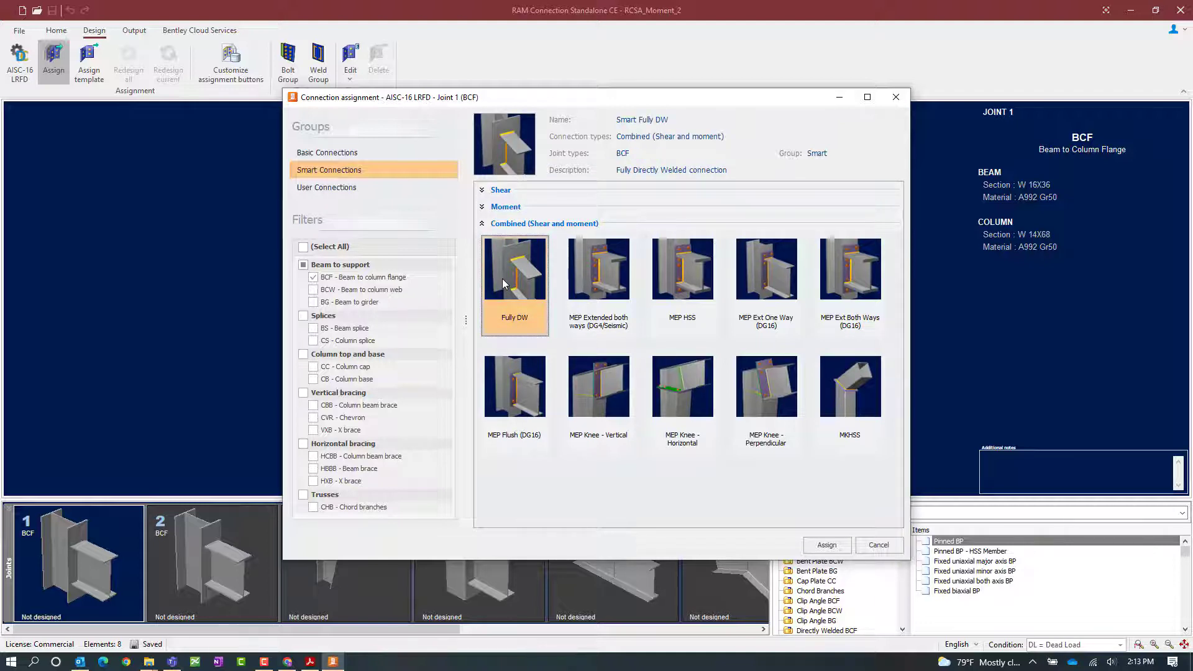
click(846, 548)
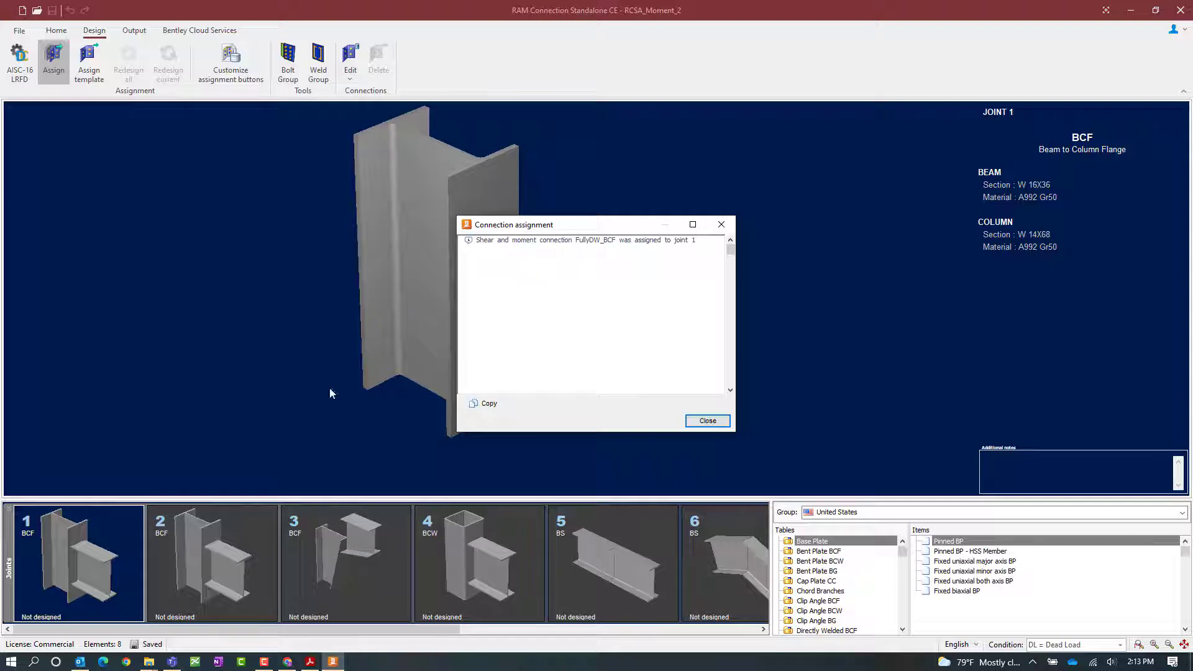
- Close the assignment confirmation so Joint 1 shows the W16X36-to-W14X68 welded connection at ratio 1.07
click(712, 423)
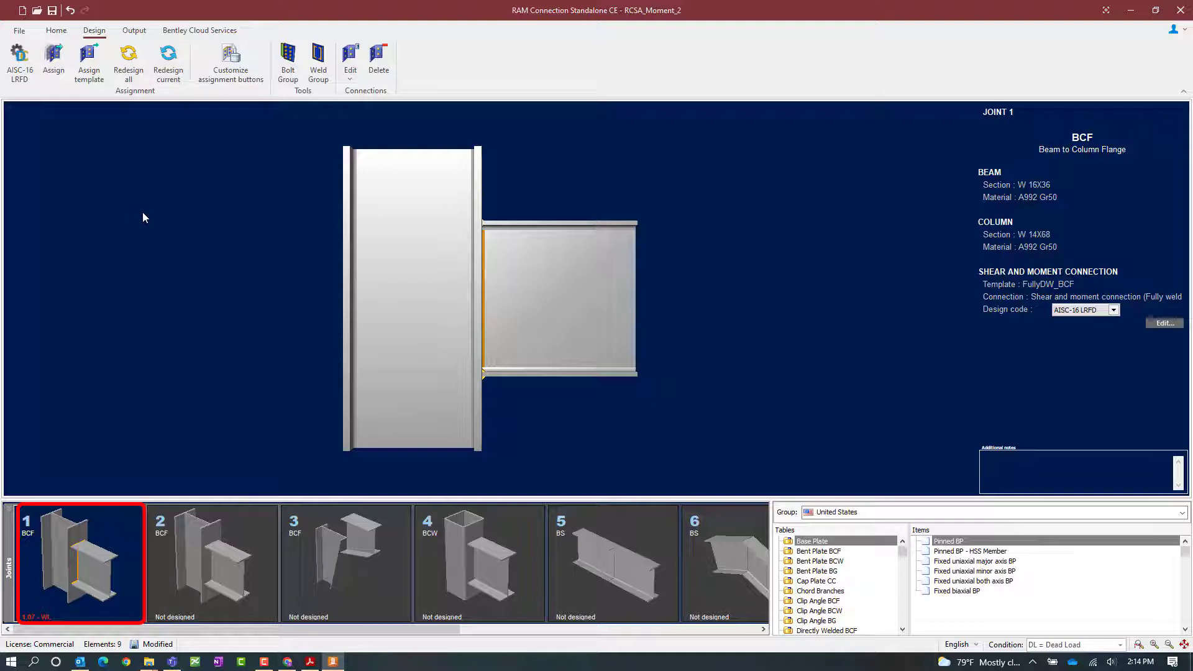
click(56, 31)
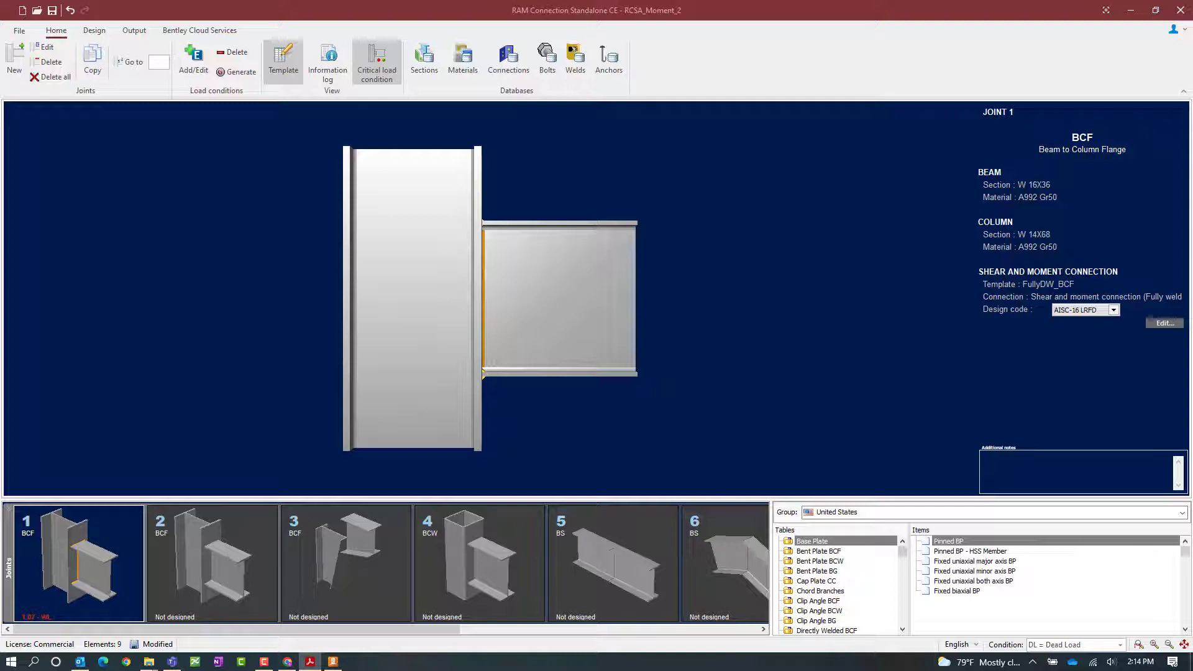
- Open Joint 1's combined connection in the Connection Pad from the Design tab's Edit list
click(94, 31)
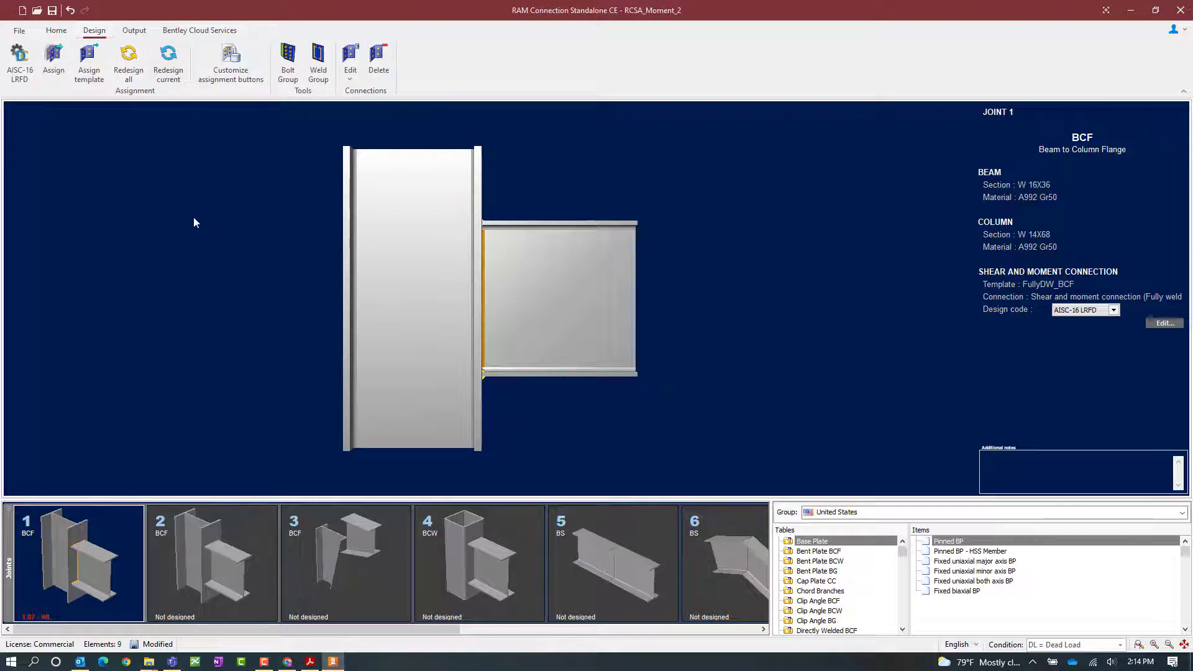
click(347, 68)
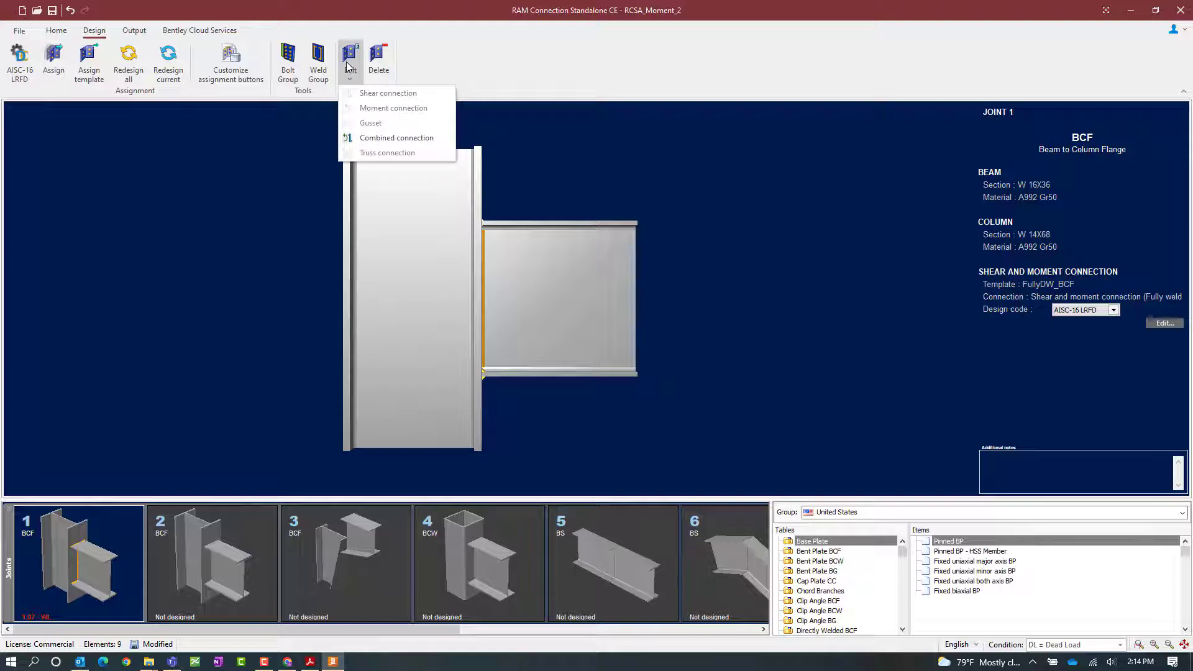
click(393, 139)
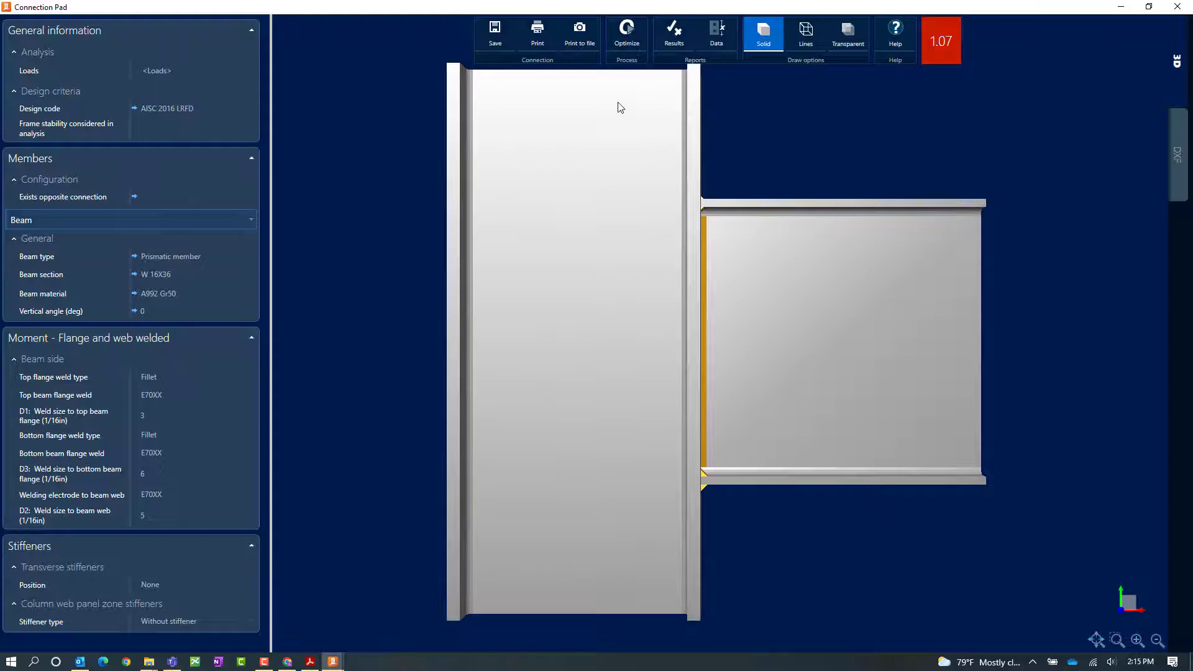
click(686, 36)
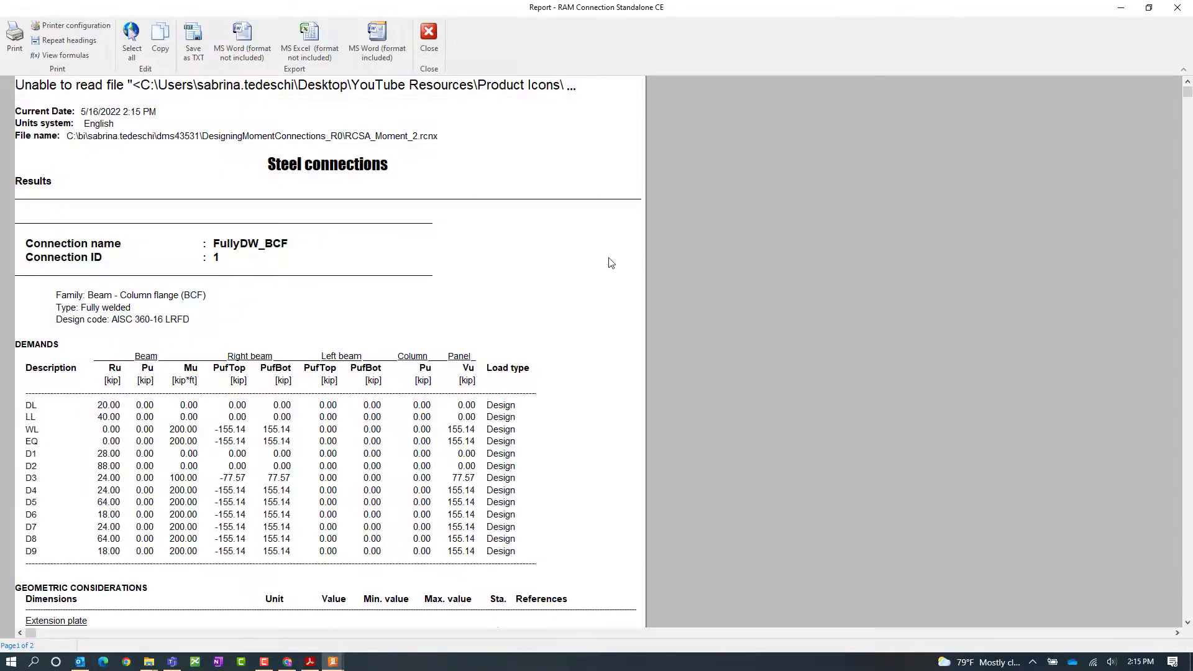
scroll(609, 261, down, 3)
scroll(609, 261, down, 5)
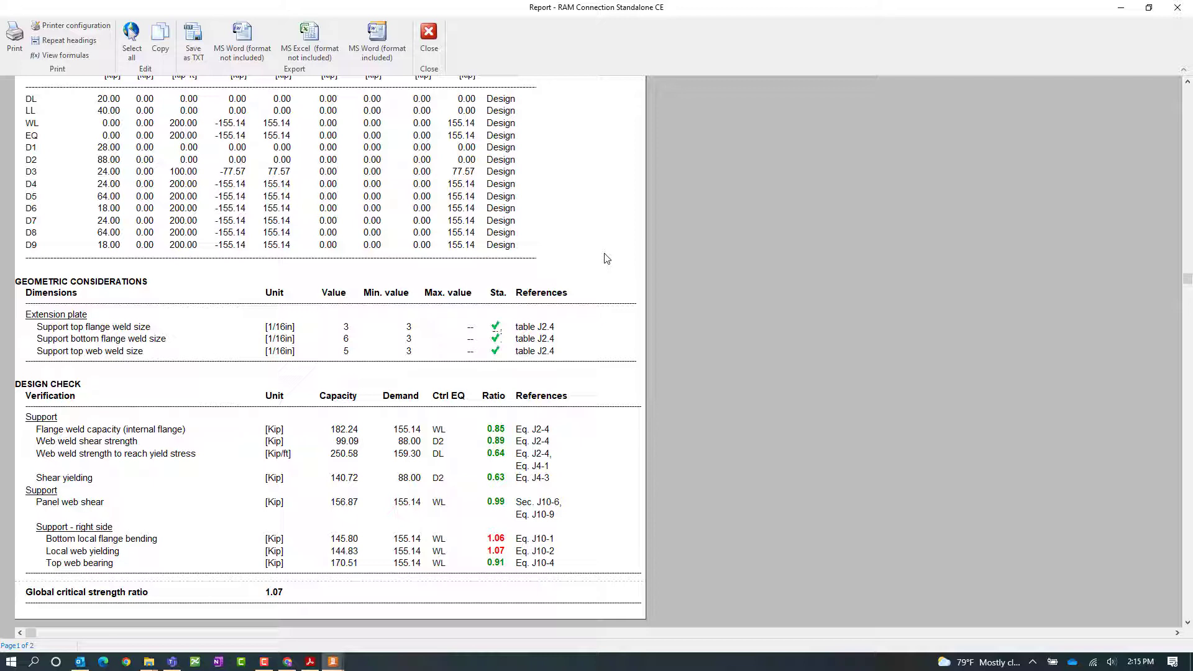
click(45, 57)
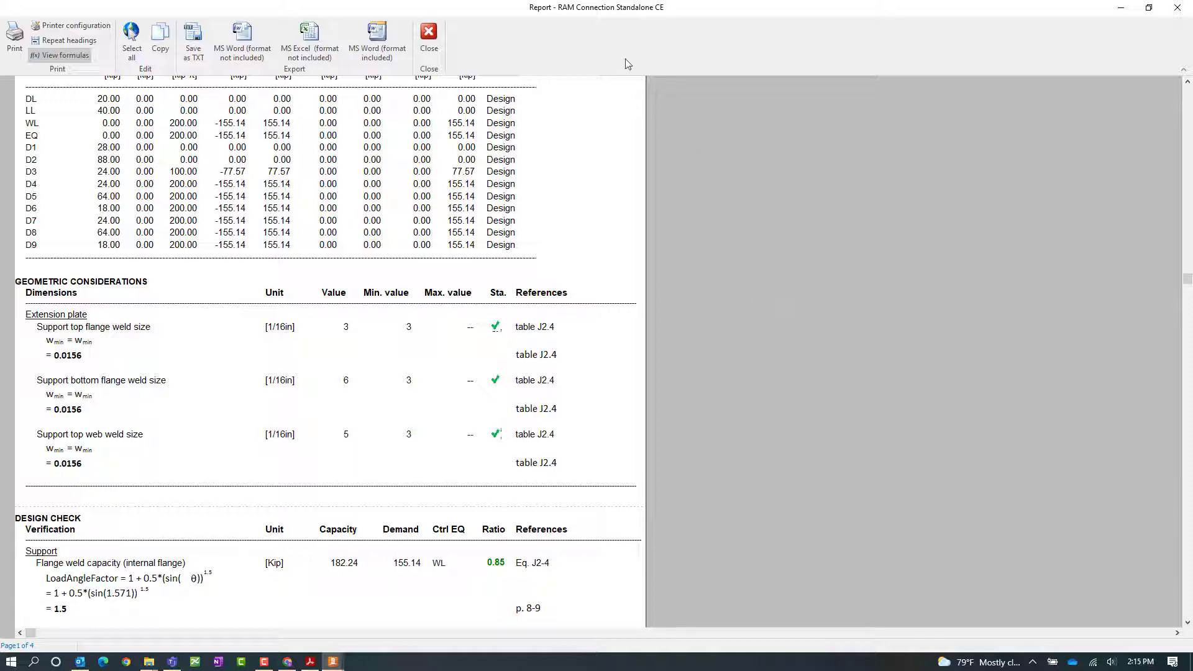
click(433, 36)
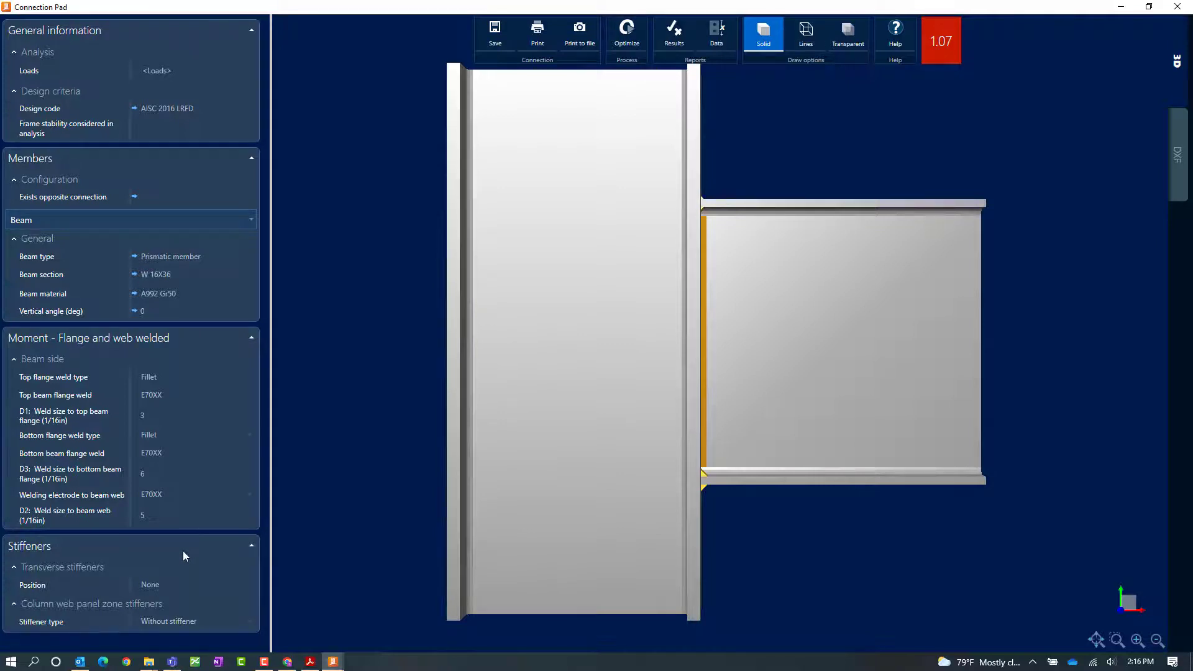
click(182, 587)
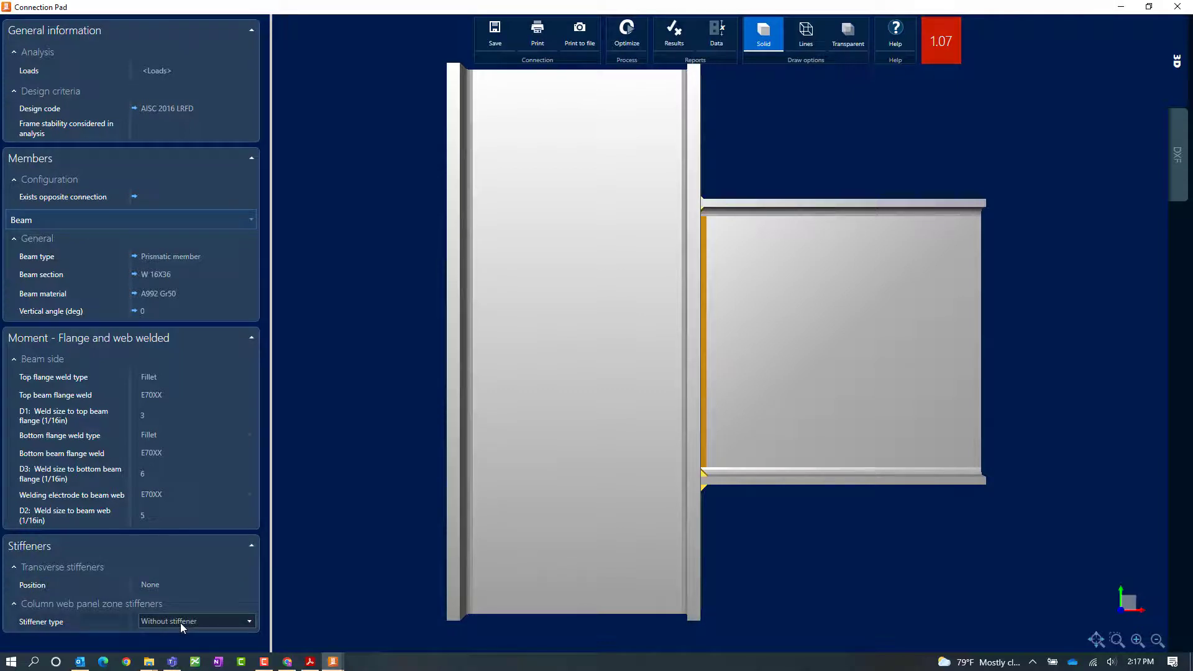
- Set the transverse stiffener position to Both, adding 6 x 5 in, 0.5 in A36 stiffeners
click(151, 584)
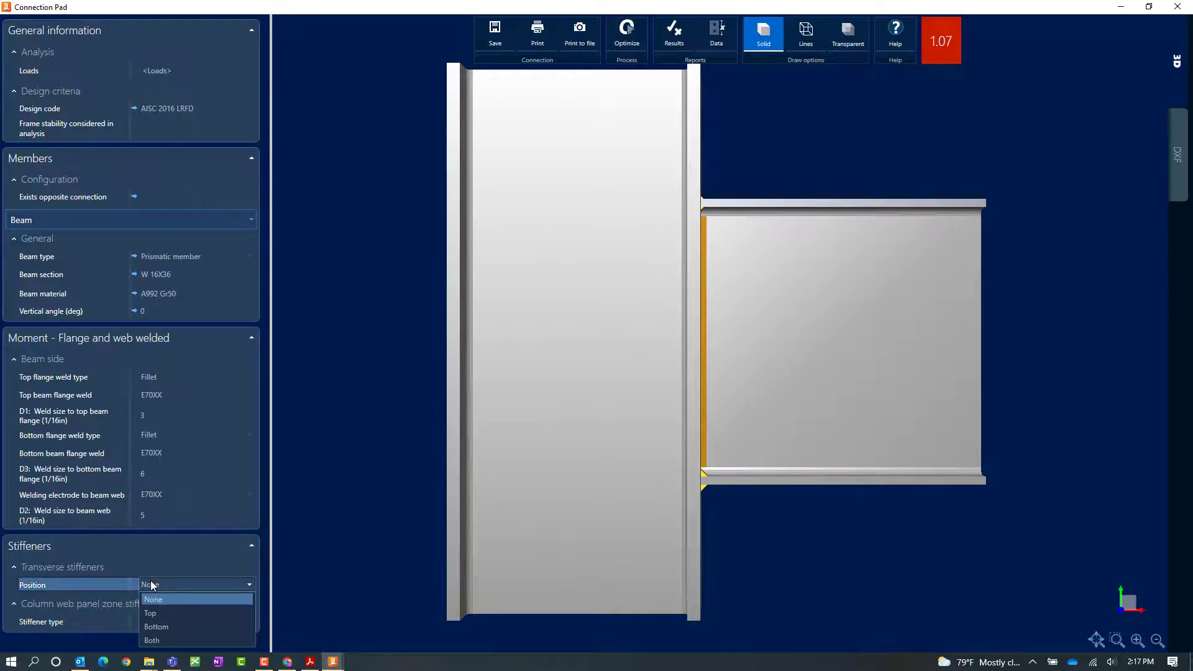
click(156, 642)
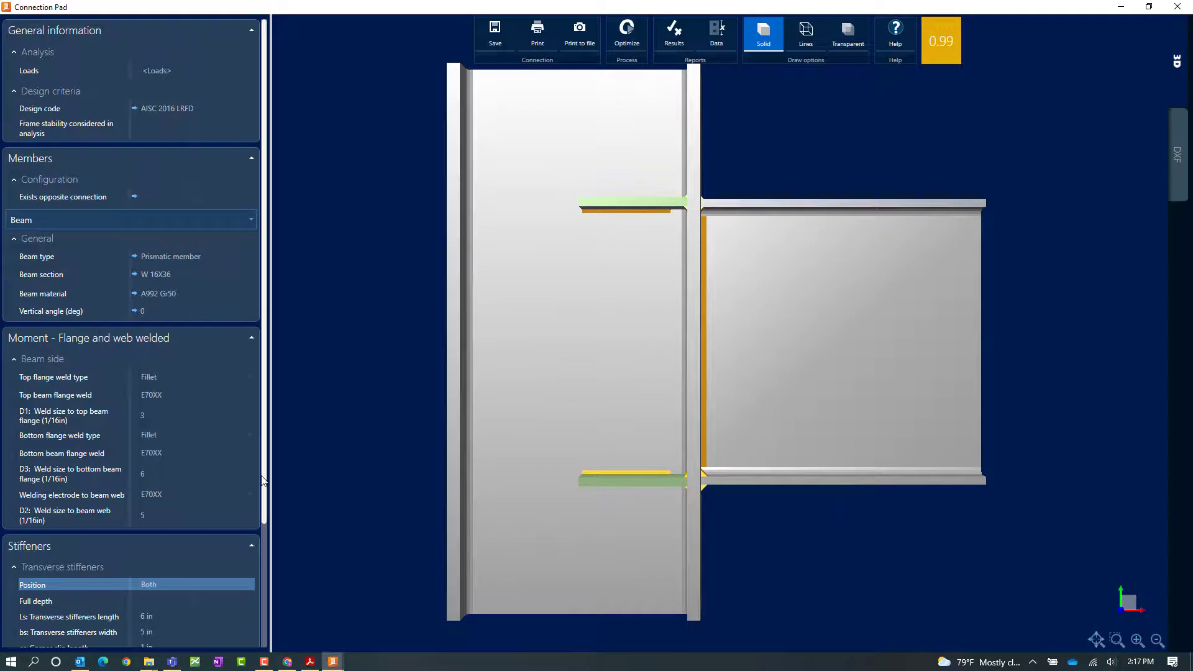
scroll(263, 484, down, 1)
drag(262, 484, 269, 622)
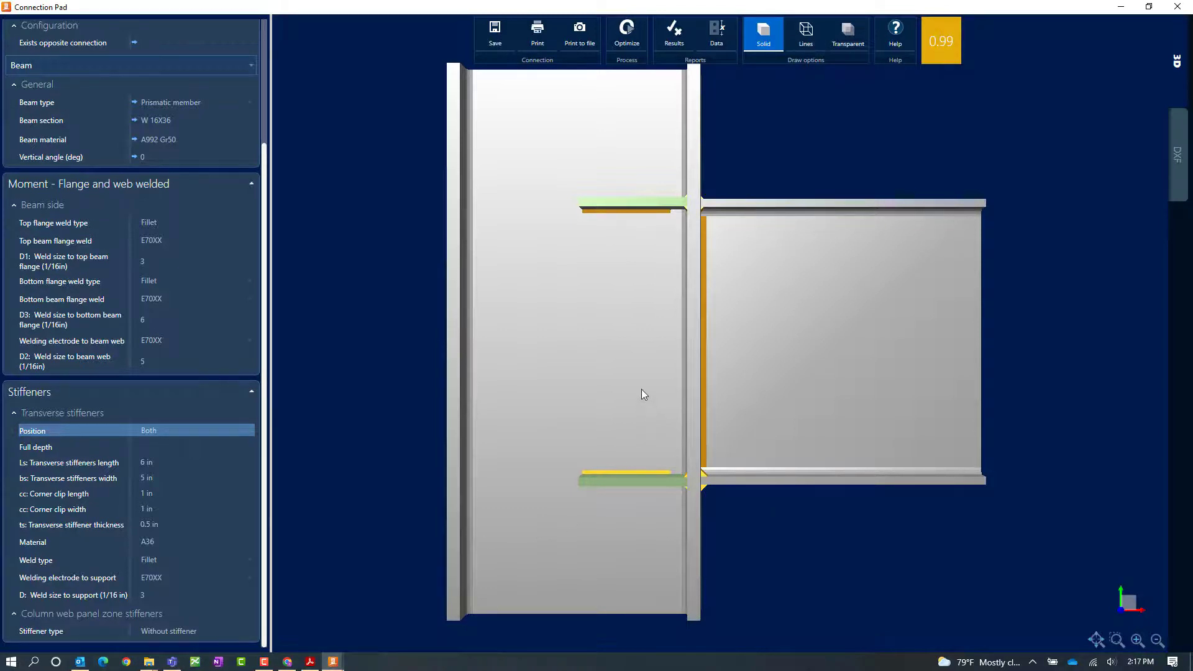
- Tick Full depth for the transverse stiffeners and set their width bs to 4.5 in
middle_drag(643, 390, 603, 414)
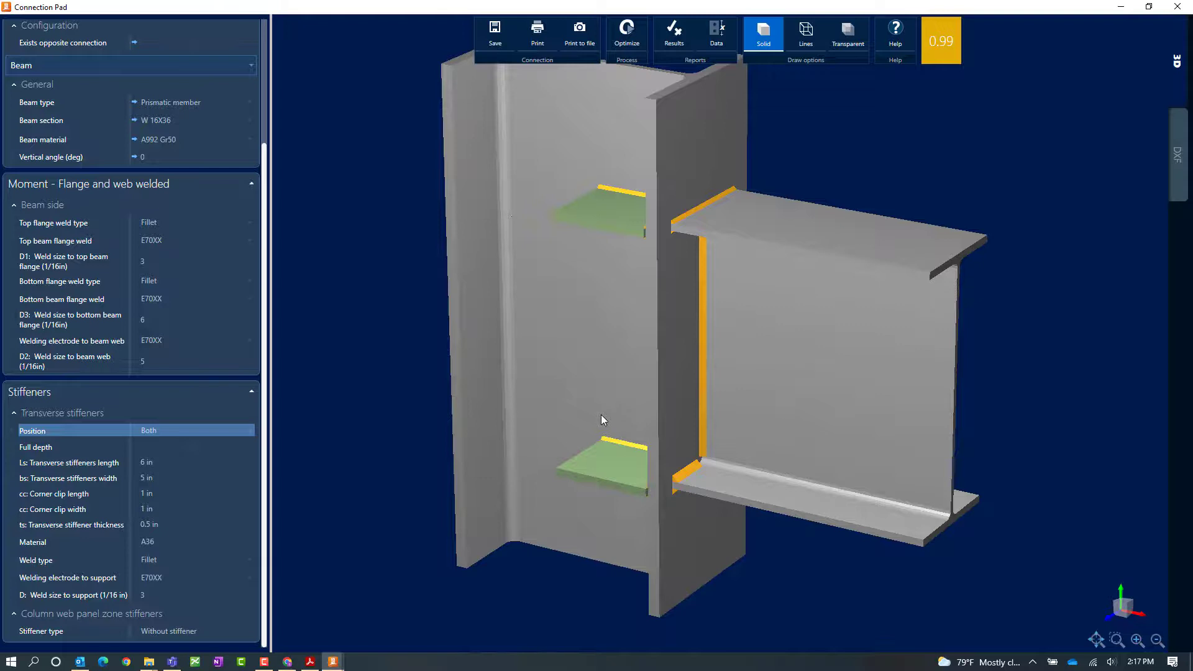
click(195, 447)
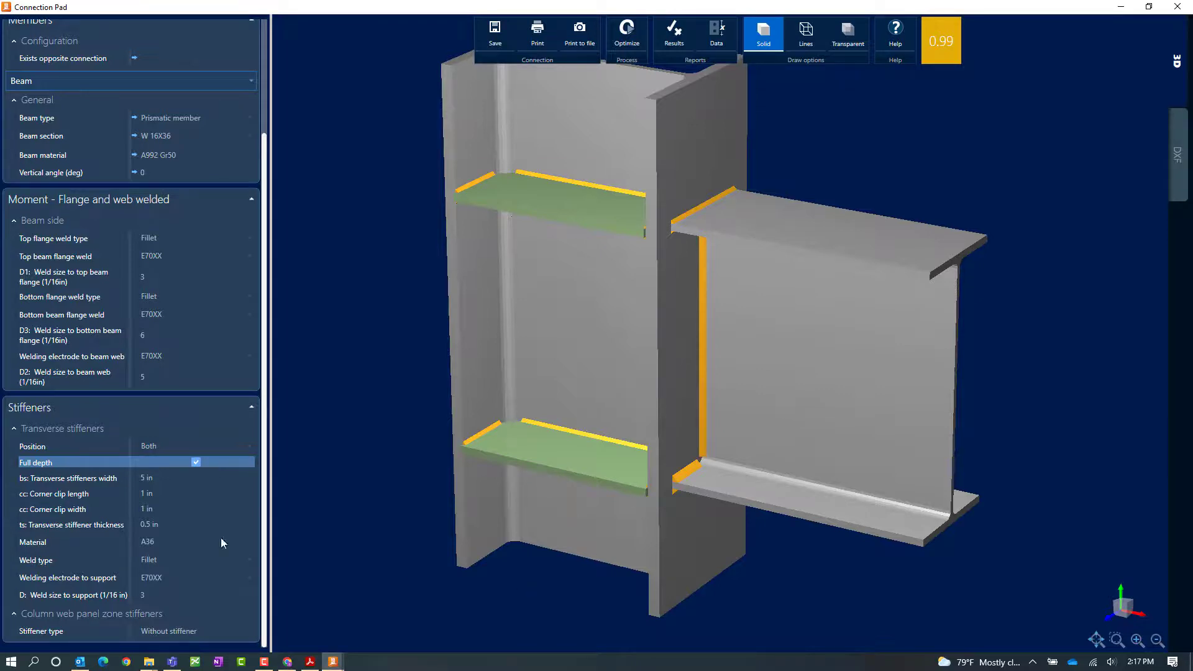
click(161, 479)
text(4)
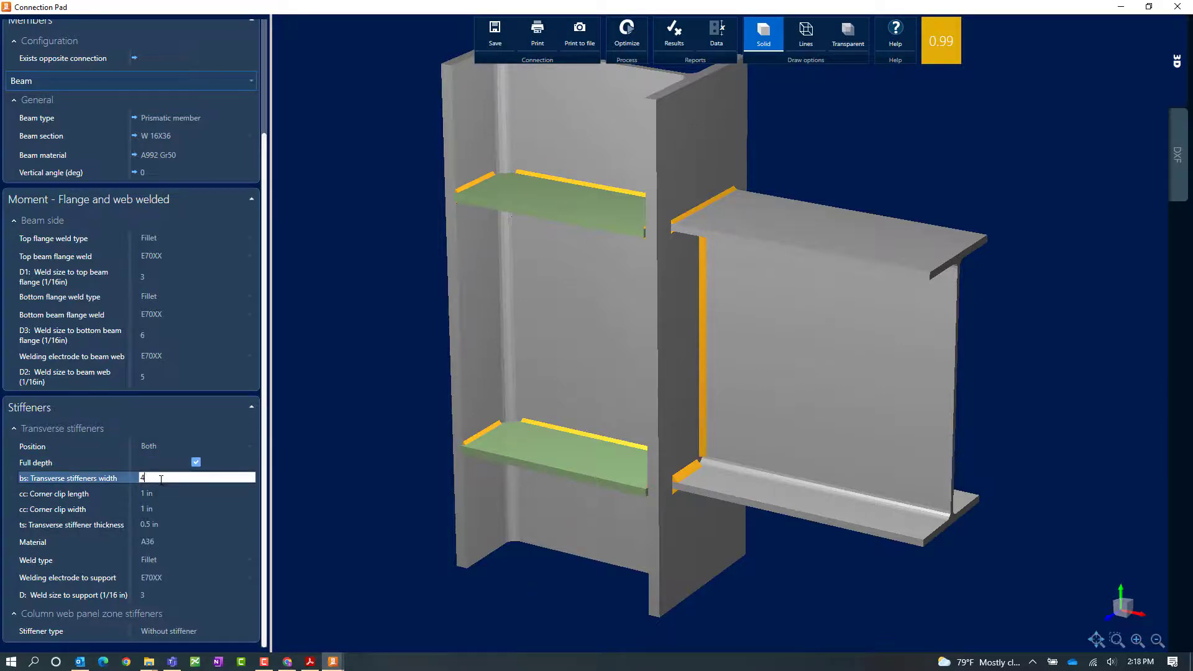
text(.5)
key(Tab)
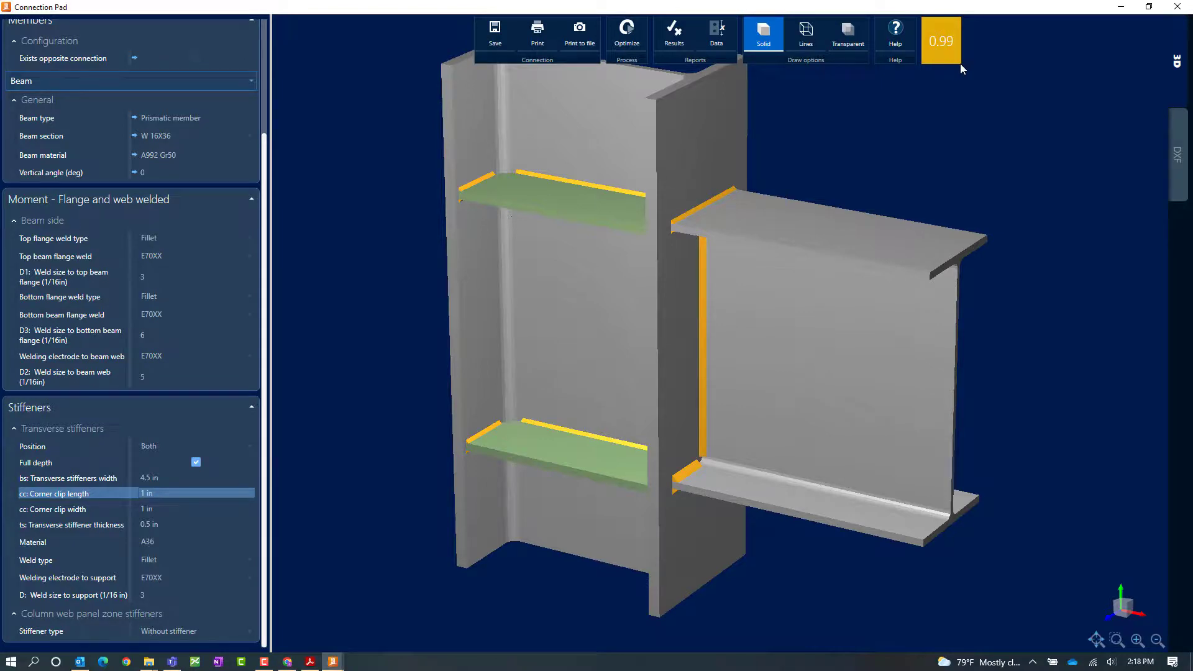
- Open the Results report at Geometric Considerations, showing stiffener weld size 3 below the minimum 4
click(672, 50)
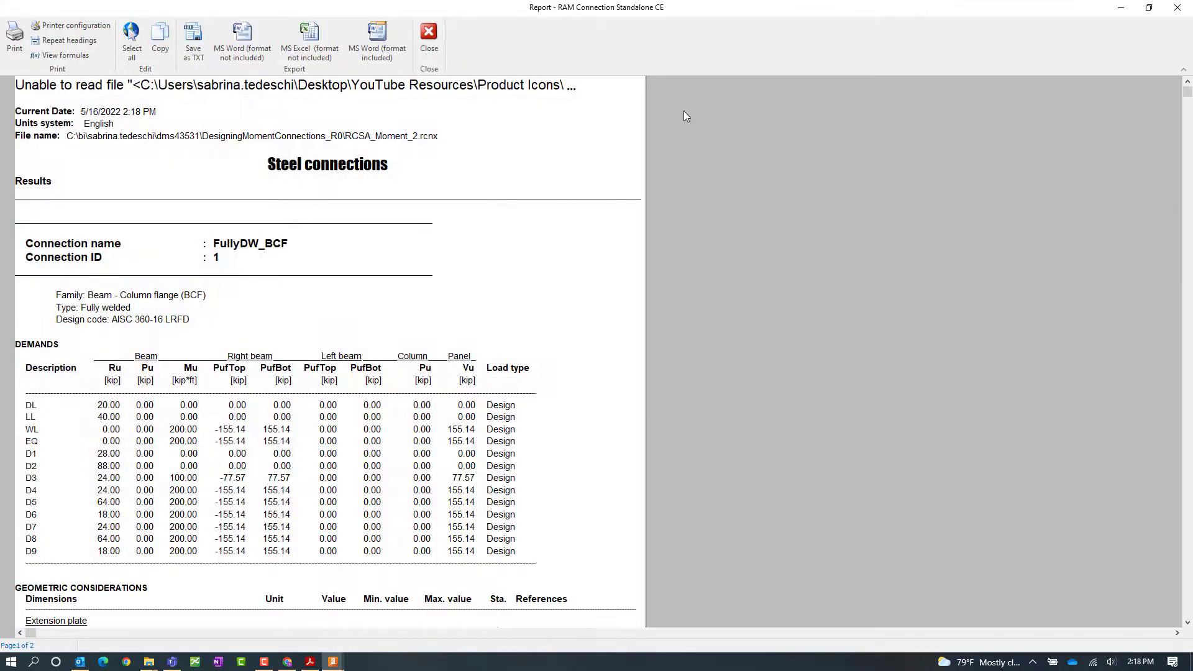
scroll(609, 247, down, 1)
scroll(609, 247, down, 5)
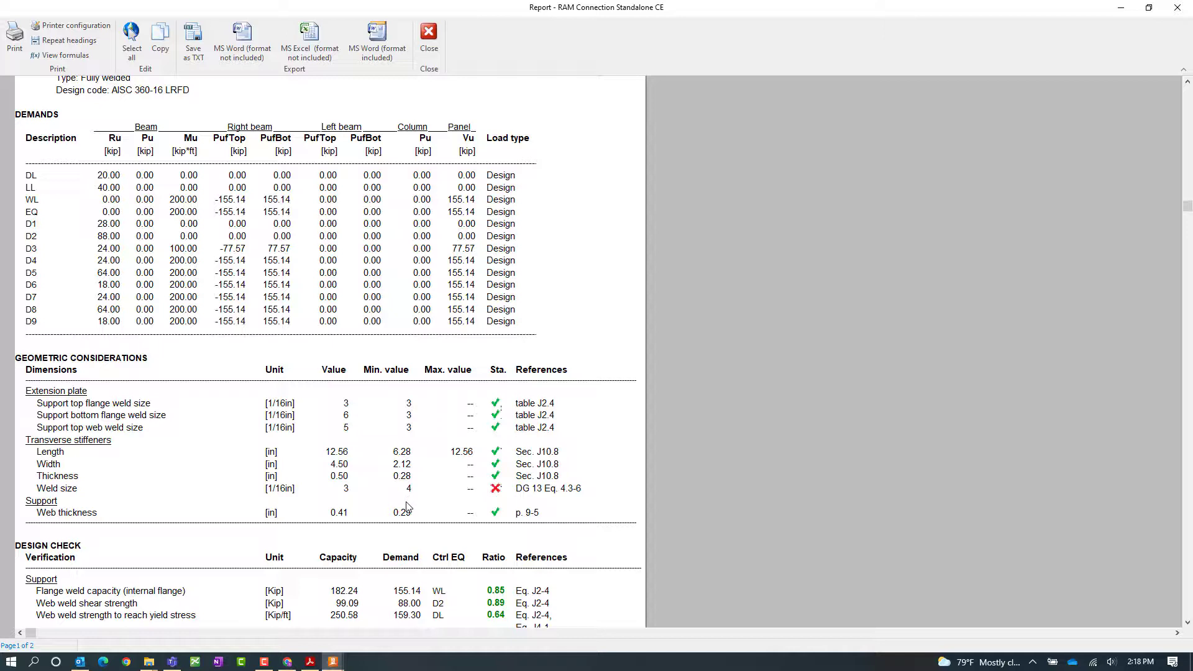
- Close the report and set the stiffener weld size to support to 4 (1/16 in)
click(429, 35)
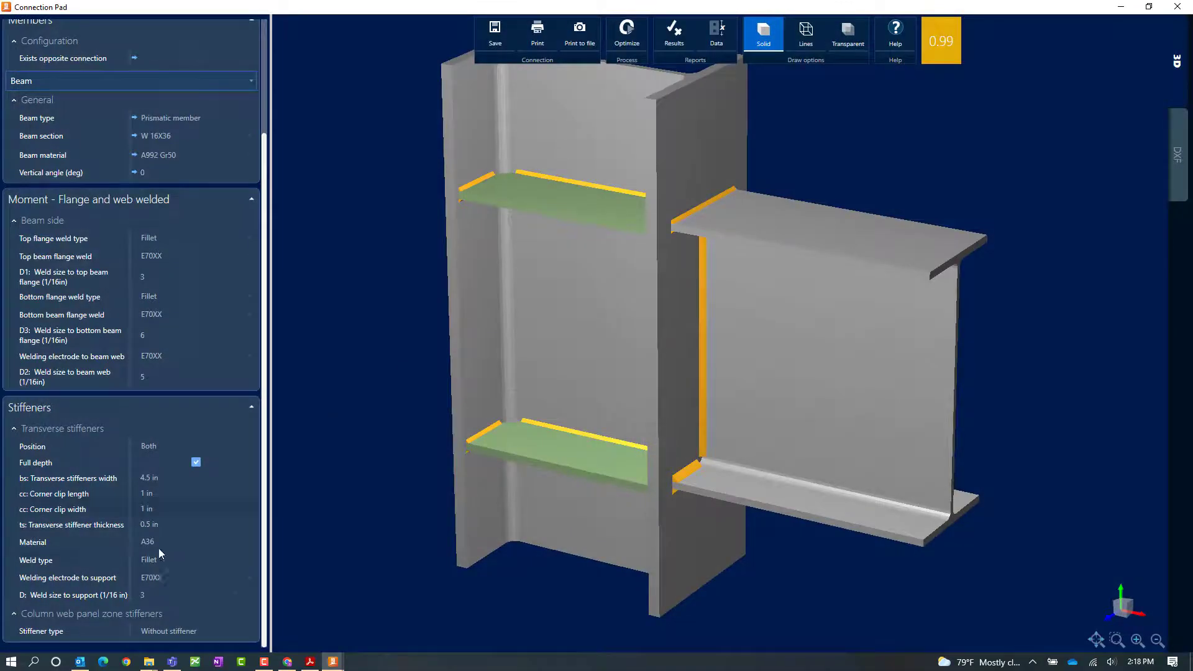
click(146, 593)
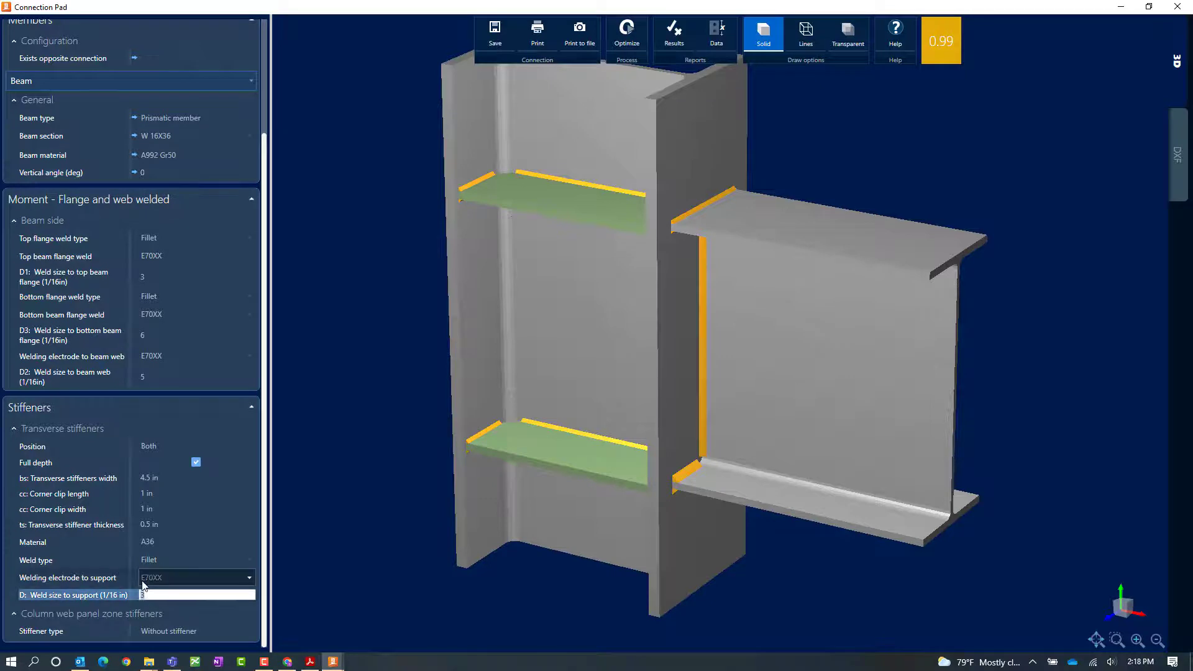
text(4)
key(Tab)
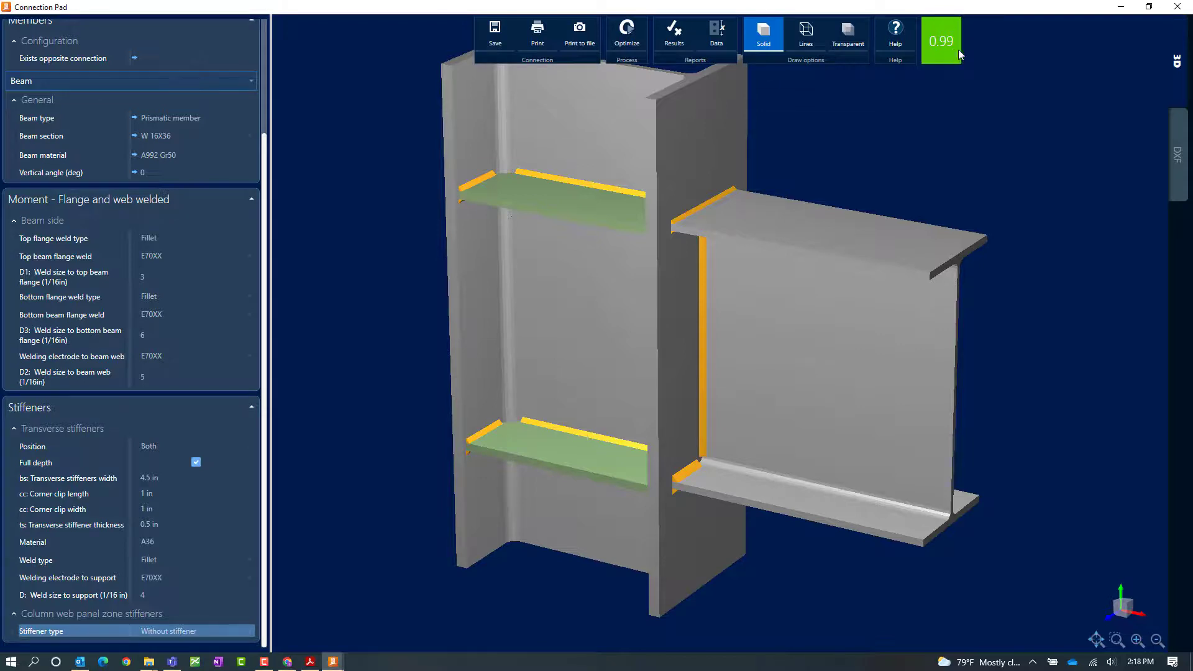
- Show the 2D DXF drawings, whose top, lateral and front views mark 4/16 stiffener welds
click(1180, 167)
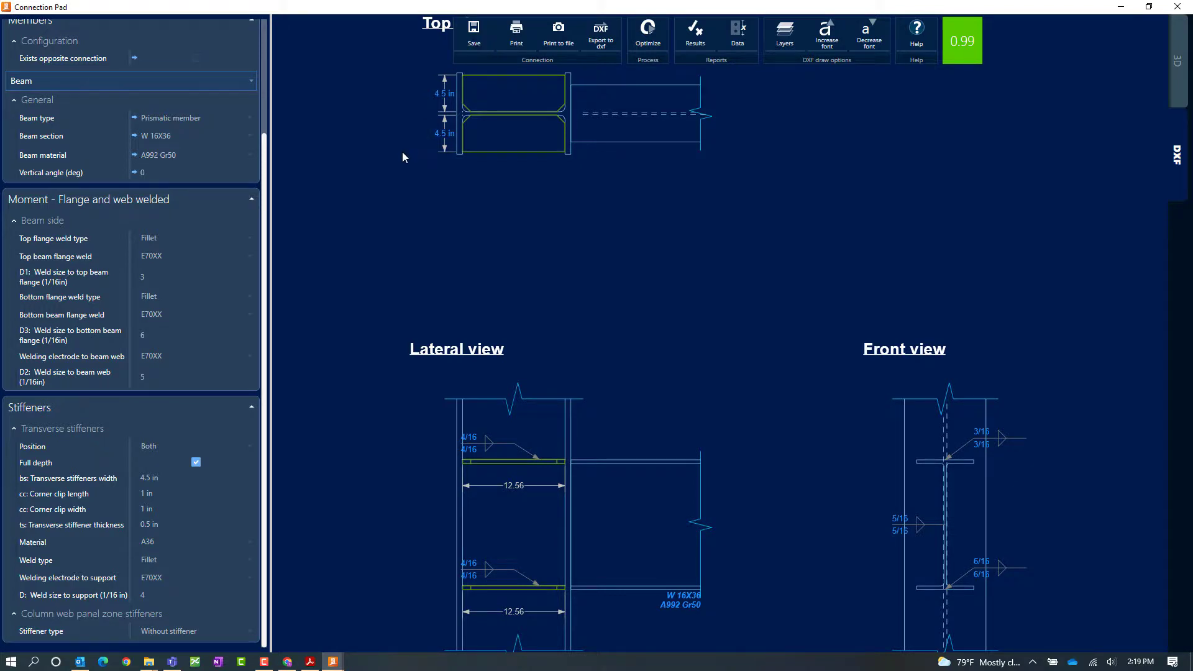
- Close the Connection Pad to return to the main window showing Joint 1 passing at 0.99
click(1178, 7)
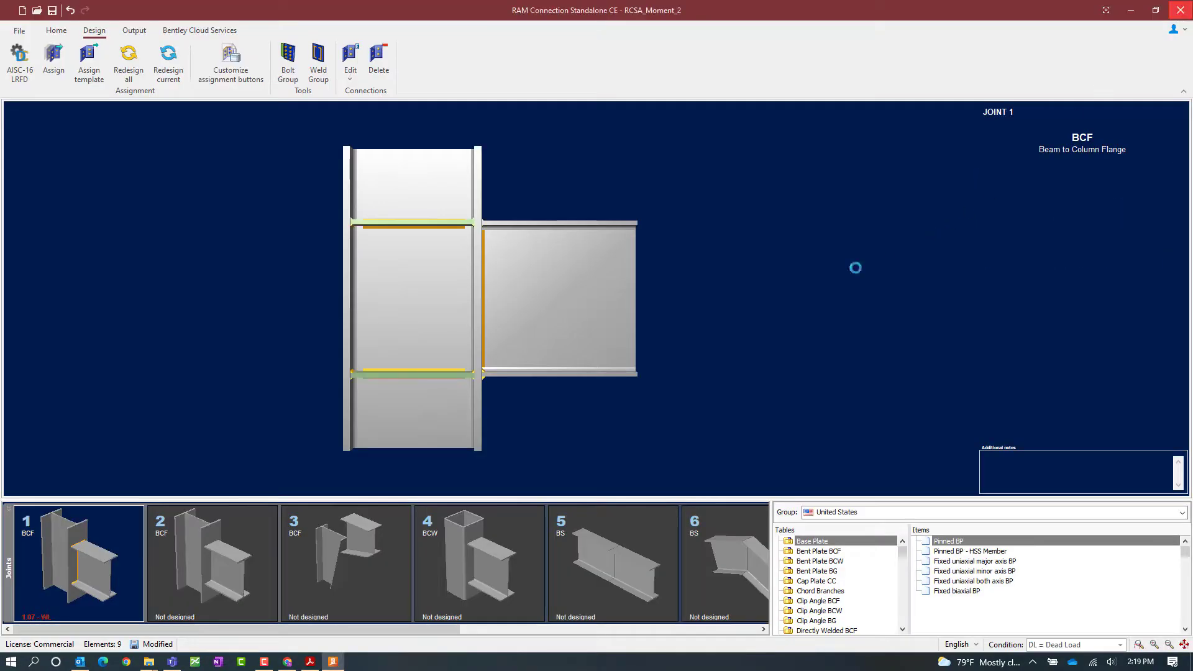